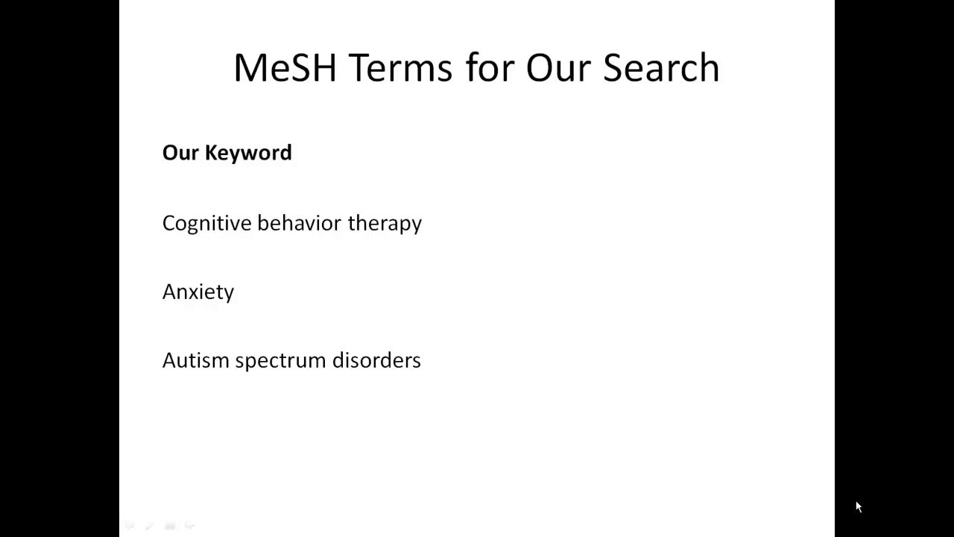
Advance the slide to reveal the MeSH Term column and arrows beside each search keyword.
key("Right")
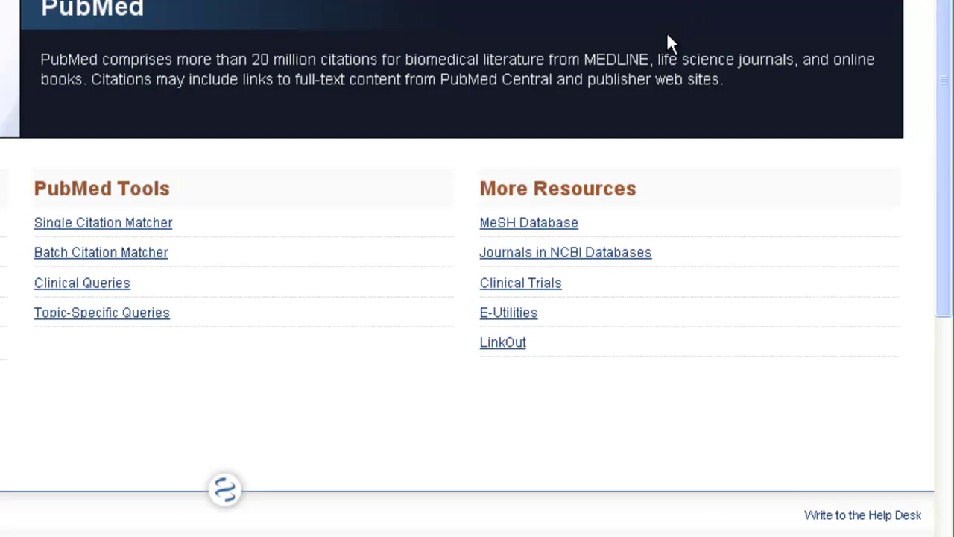
Search the MeSH database for 'cognitive therapy' to reach the Cognitive Therapy heading record.
left_click(542, 221)
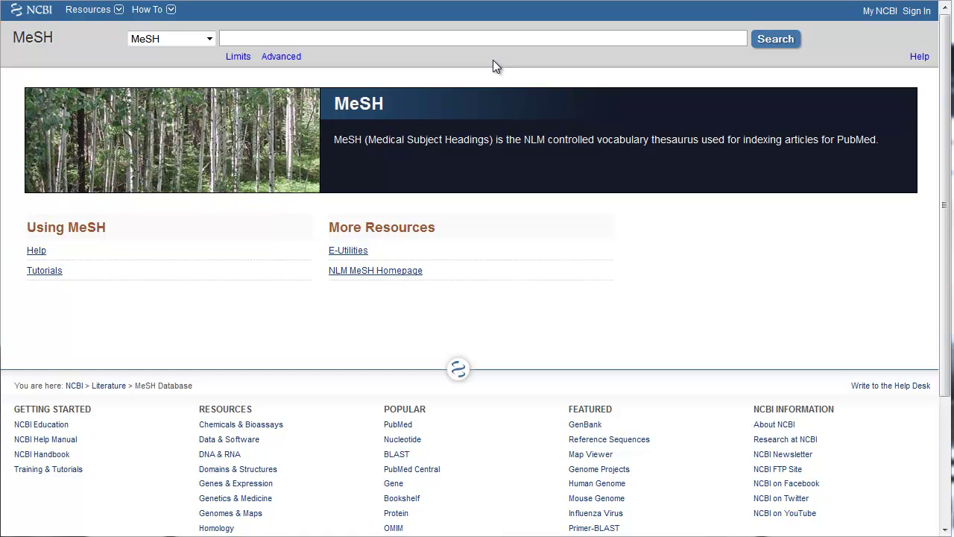
left_click(571, 52)
type("cognitive therapy")
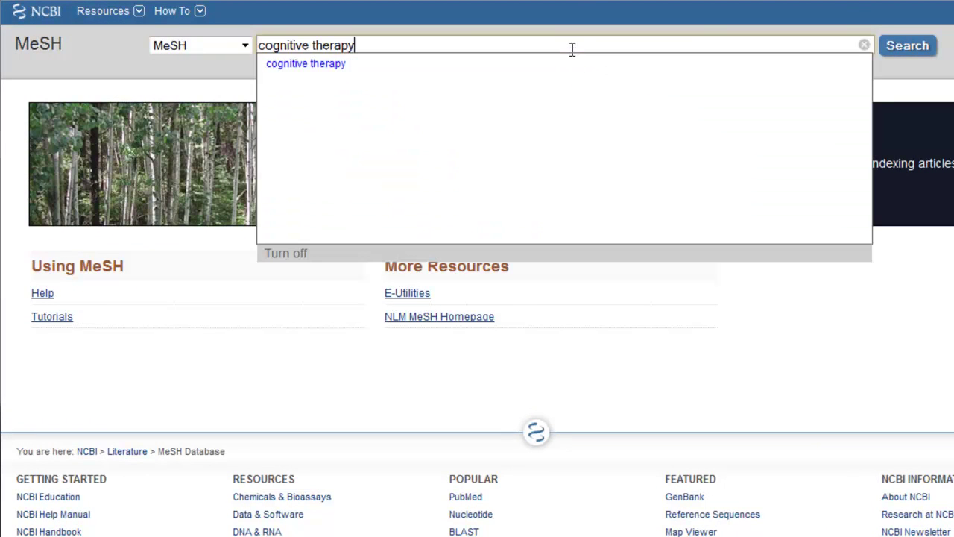
left_click(900, 50)
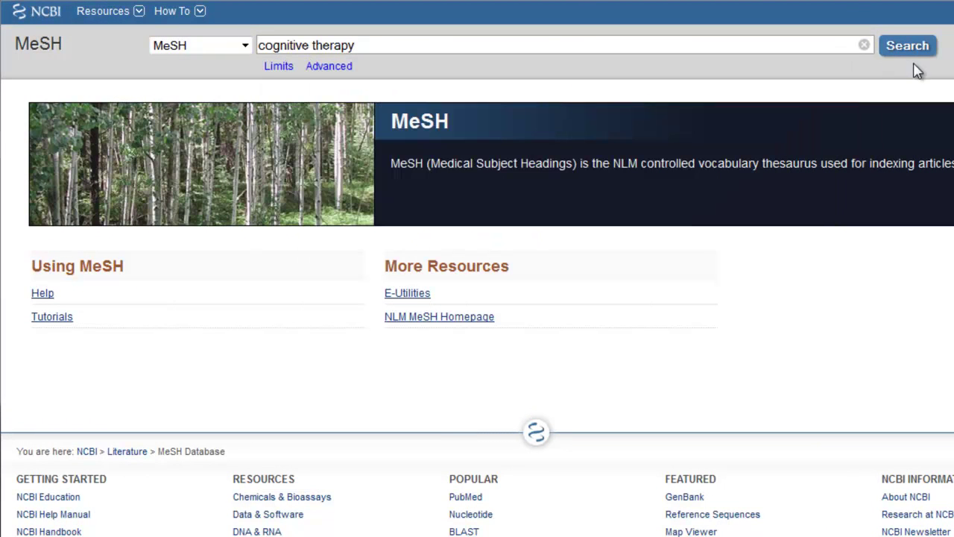
left_click(907, 50)
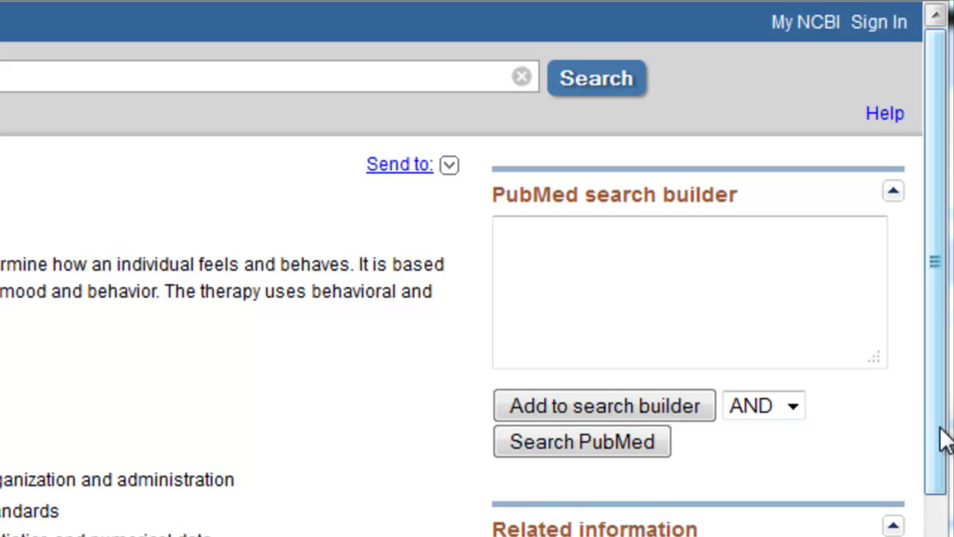
Send "Cognitive Therapy"[Mesh] to the search builder and run it in PubMed.
left_click(701, 407)
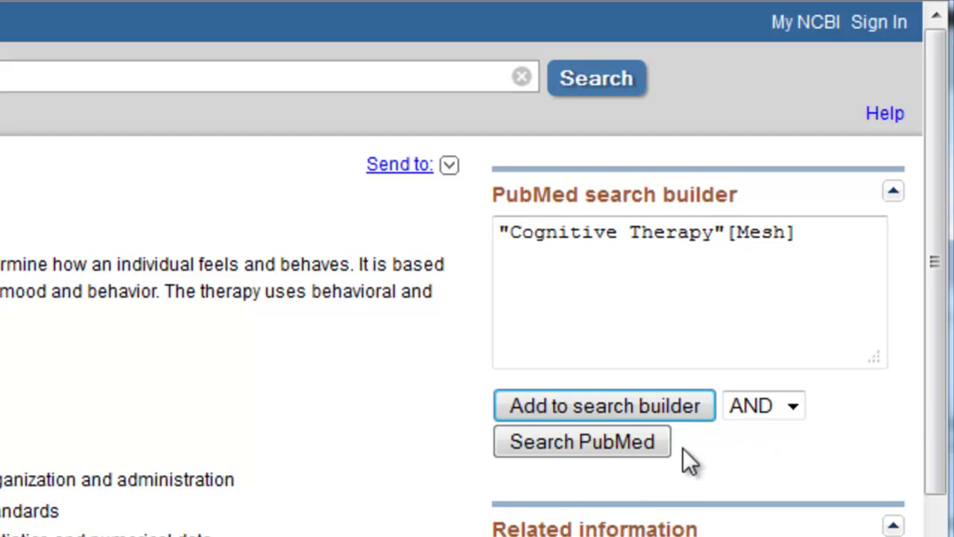
left_click(654, 439)
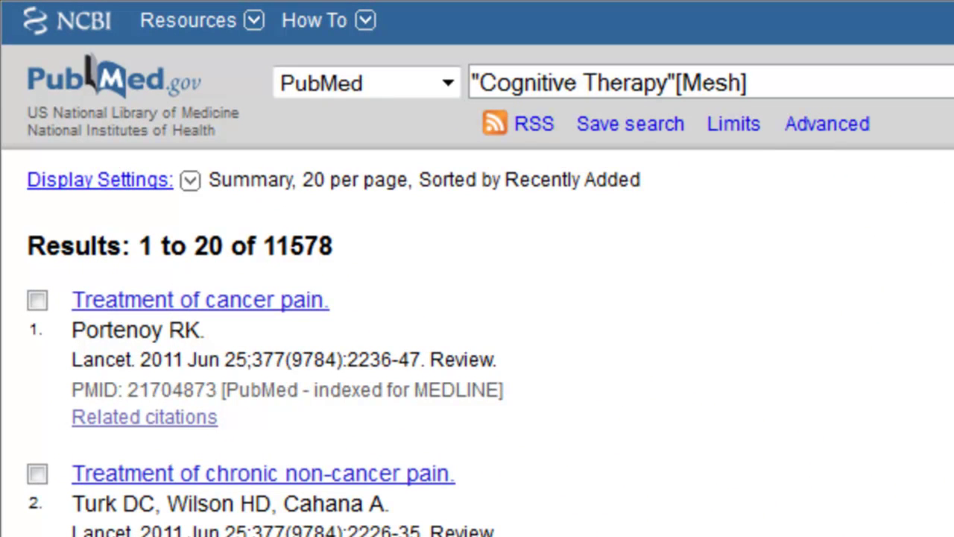
Switch the database to MeSH and search for 'anxiety'.
left_click(449, 90)
left_click_drag(590, 186, 588, 448)
left_click(471, 135)
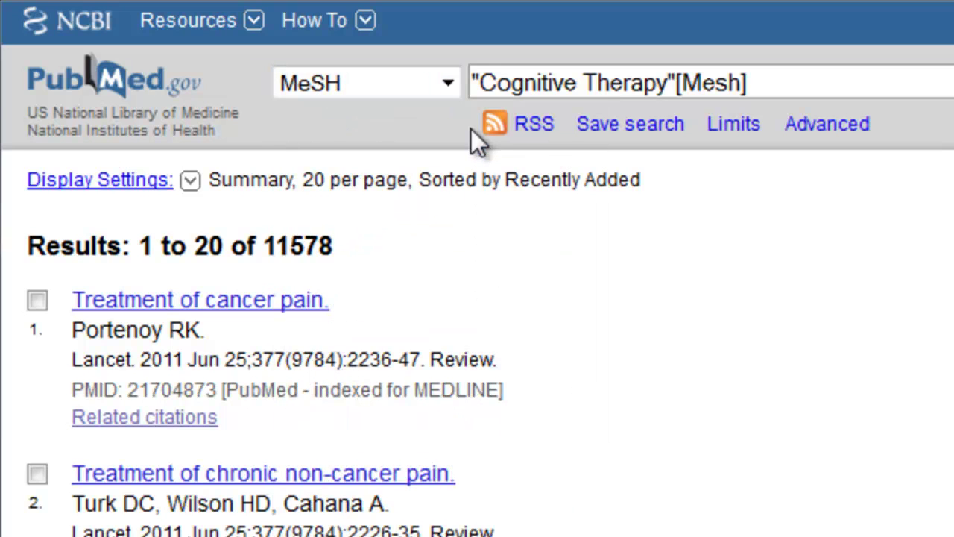
left_click(806, 84)
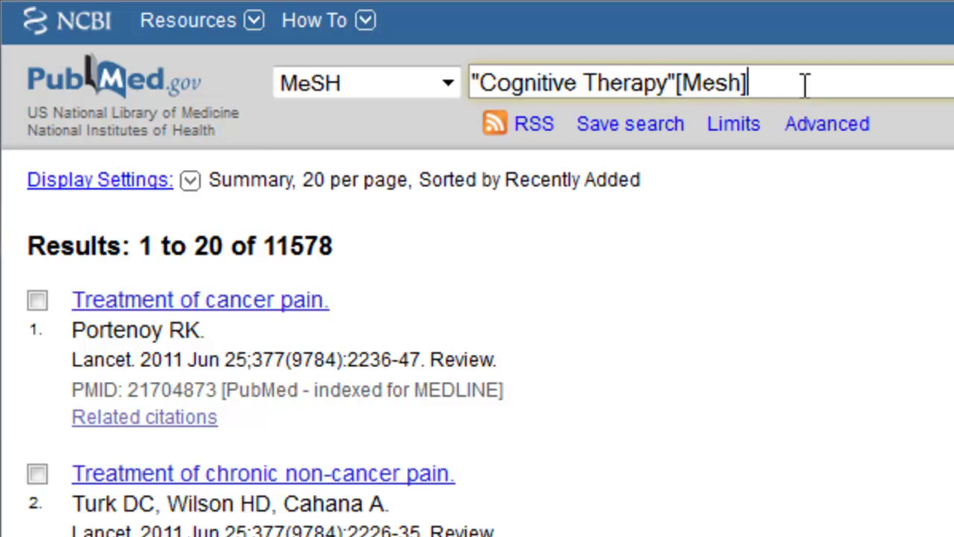
left_click_drag(805, 84, 328, 82)
type("anxiety")
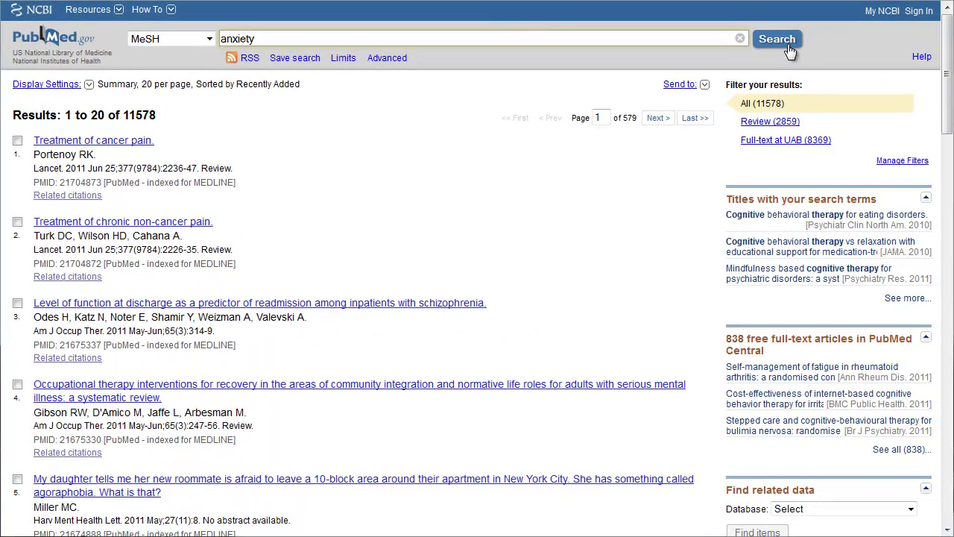
left_click(789, 46)
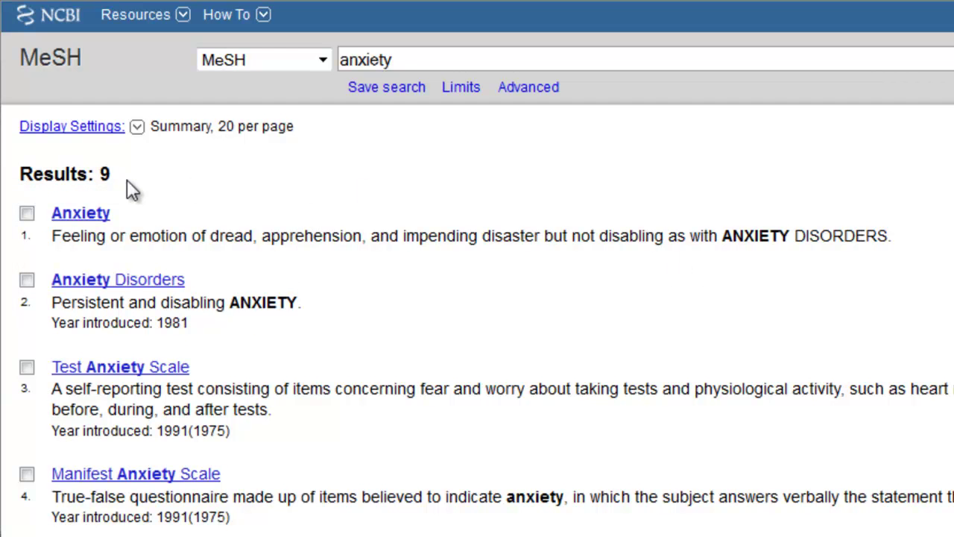
Add the Anxiety heading to the search builder and search PubMed, returning 45454 articles.
left_click(27, 213)
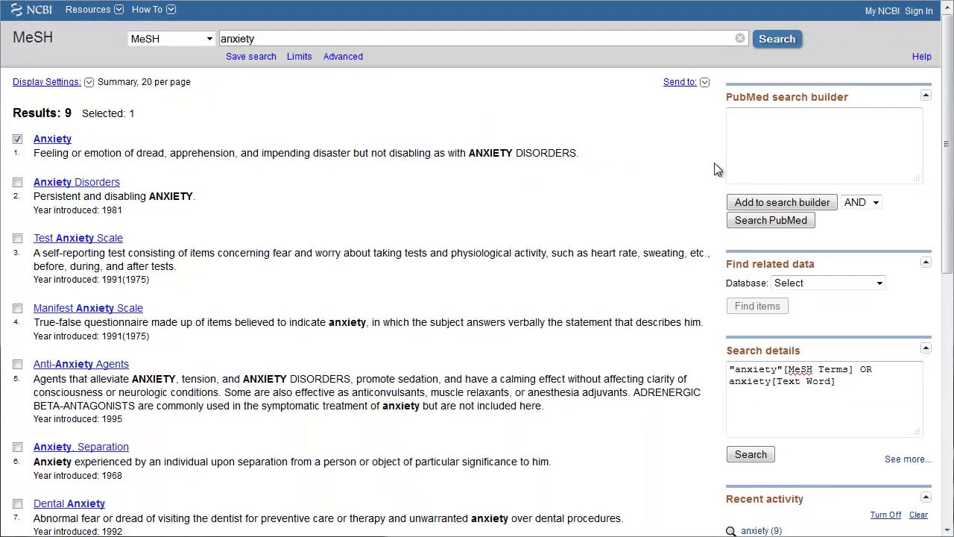
left_click(735, 203)
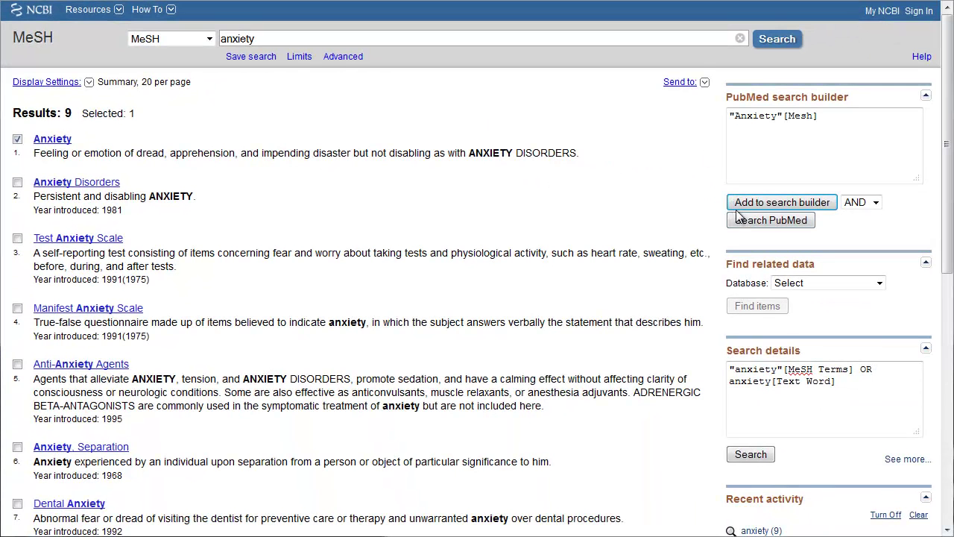
left_click(738, 223)
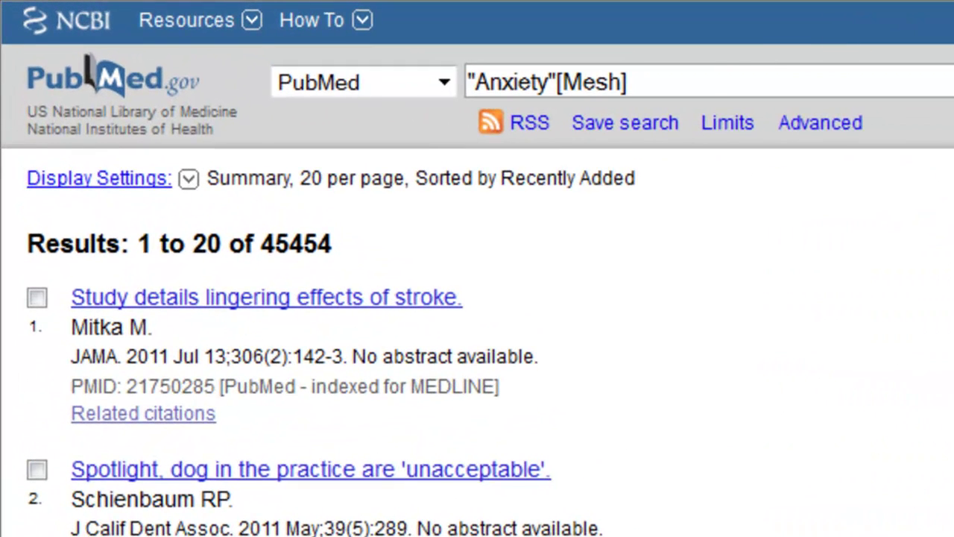
Look up 'anxiety disorders' in MeSH, then search PubMed with "Anxiety Disorders"[Mesh] for 54147 results.
triple_click(718, 75)
type("an")
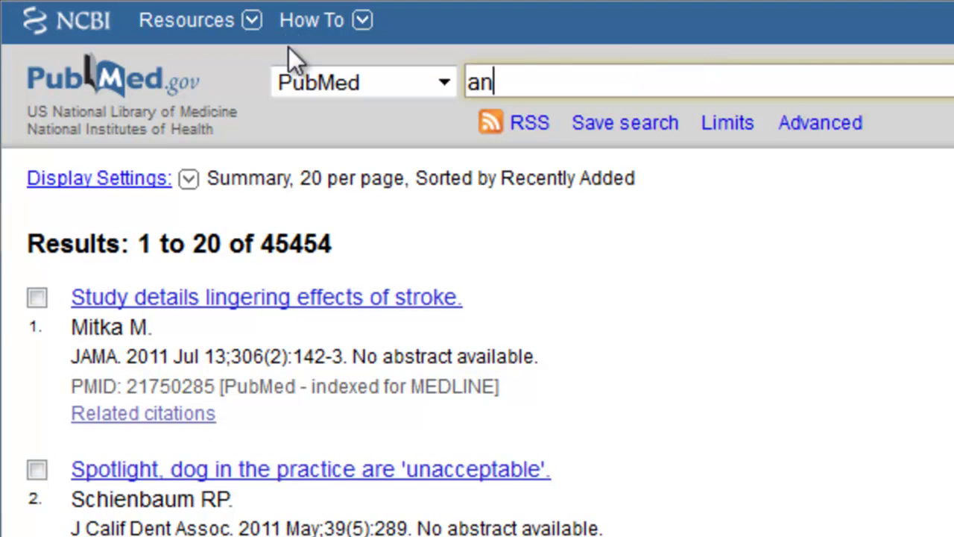
type("xiety disor")
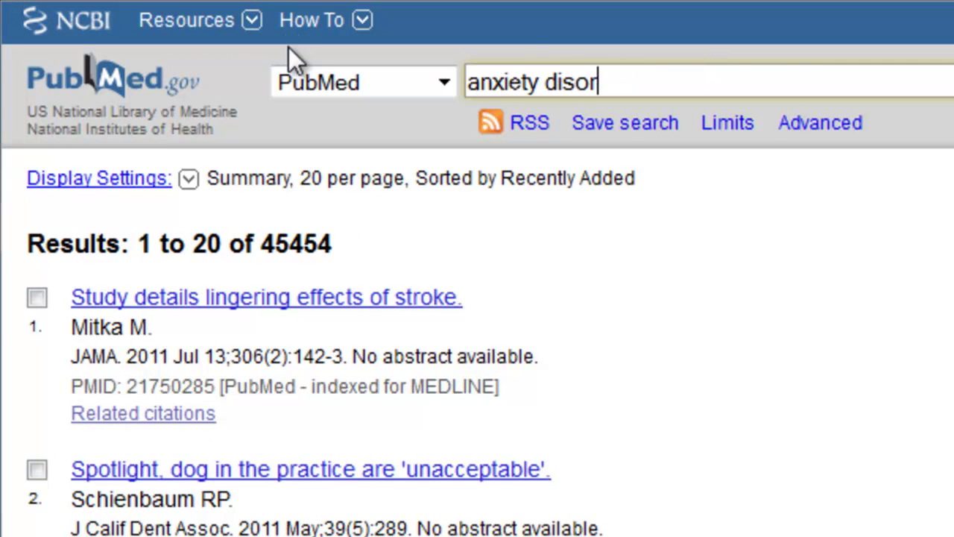
type("ders")
left_click(446, 85)
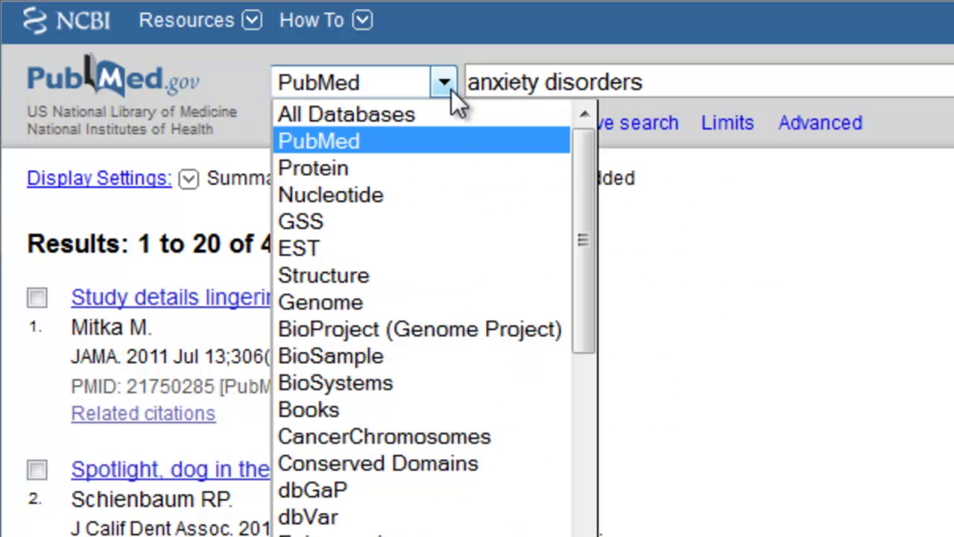
left_click_drag(582, 188, 592, 360)
left_click(533, 332)
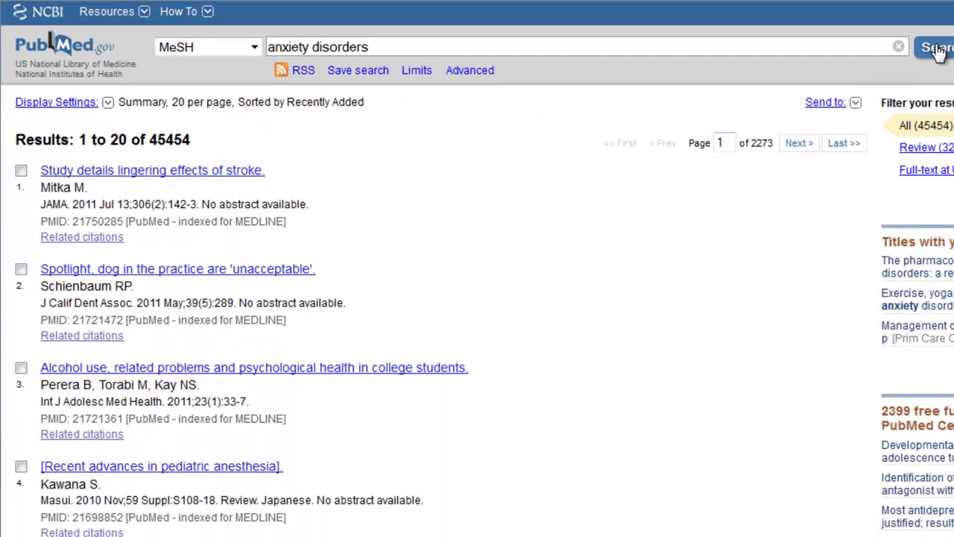
left_click(914, 49)
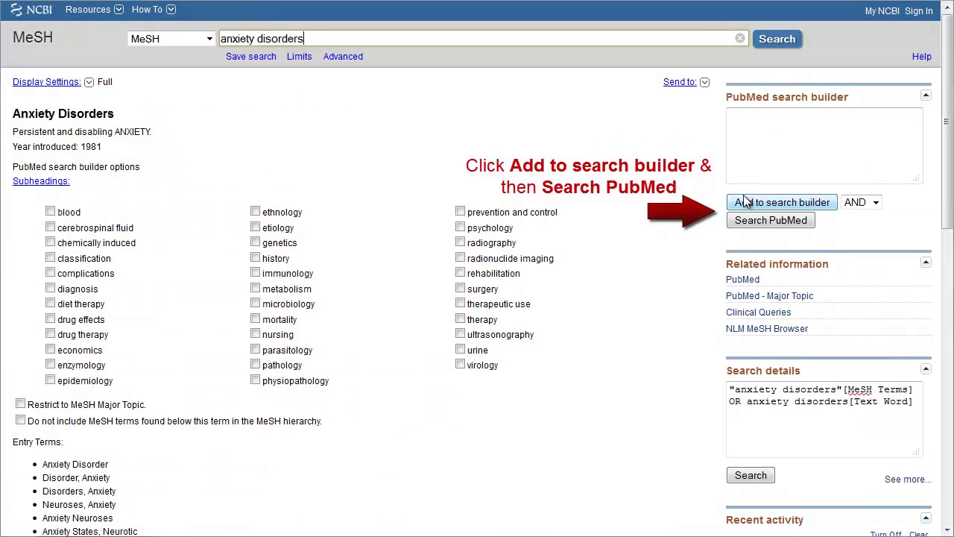
left_click(782, 202)
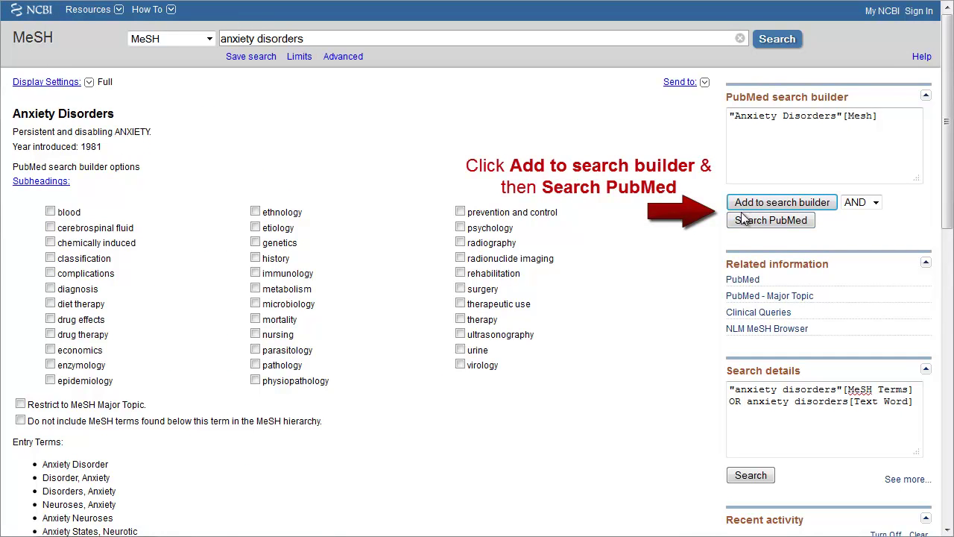
left_click(743, 224)
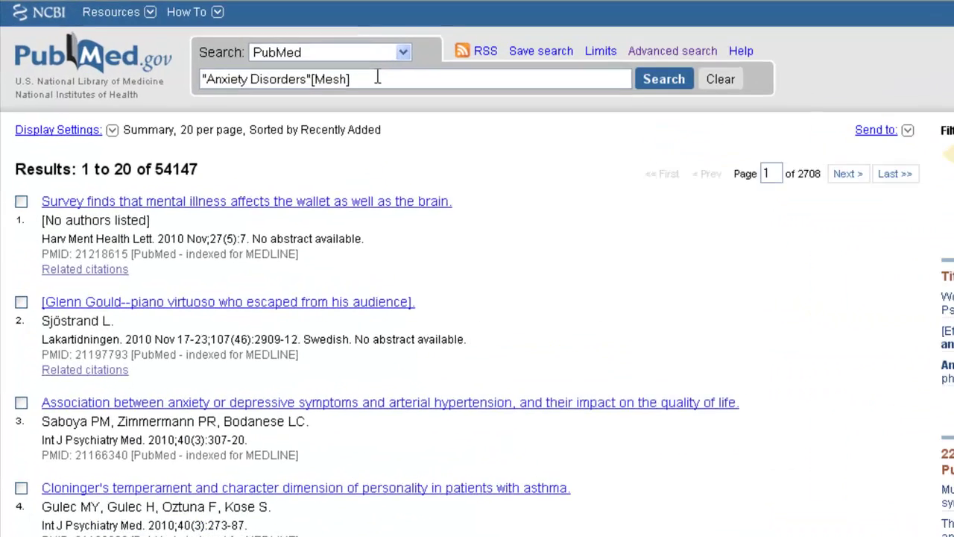
Replace the query with 'child development disorders, pervasive' and search it in the MeSH database.
key("BackSpace")
key("BackSpace")
key("BackSpace")
key("BackSpace")
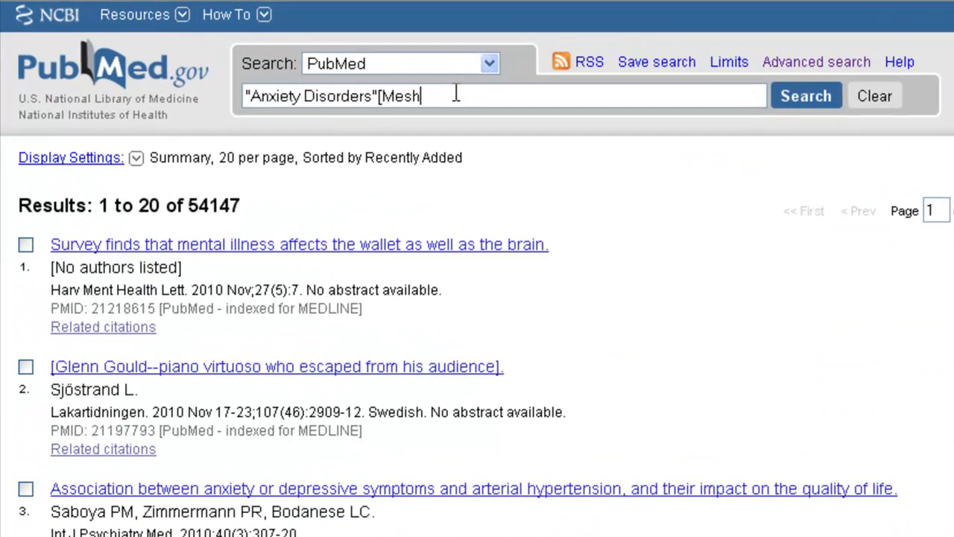
key("BackSpace")
key("BackSpace")
key("BackSpace")
key("BackSpace")
key("BackSpace")
key("BackSpace")
key("BackSpace")
key("BackSpace")
key("BackSpace")
key("BackSpace")
key("BackSpace")
key("BackSpace")
key("BackSpace")
key("BackSpace")
key("BackSpace")
key("BackSpace")
key("BackSpace")
key("BackSpace")
key("BackSpace")
key("BackSpace")
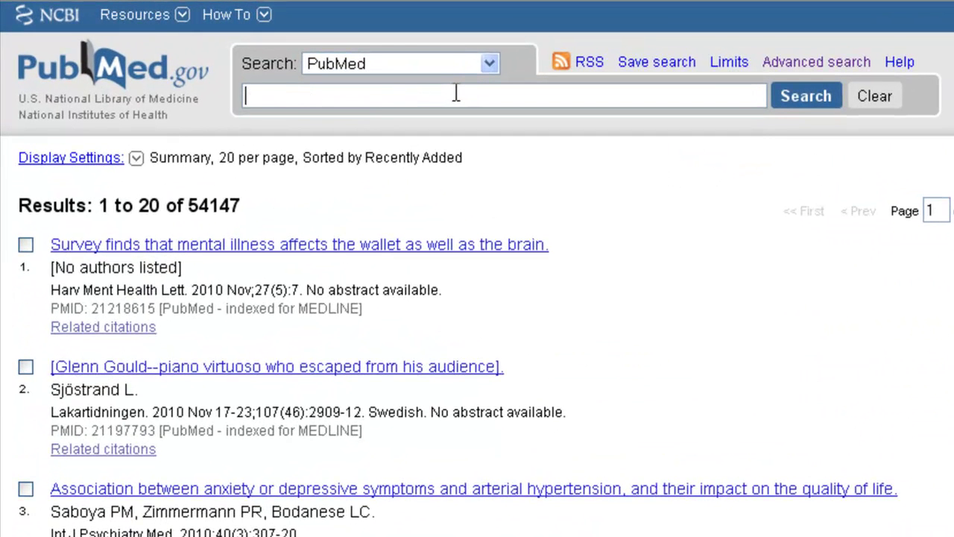
type("child development disorders, pervasive")
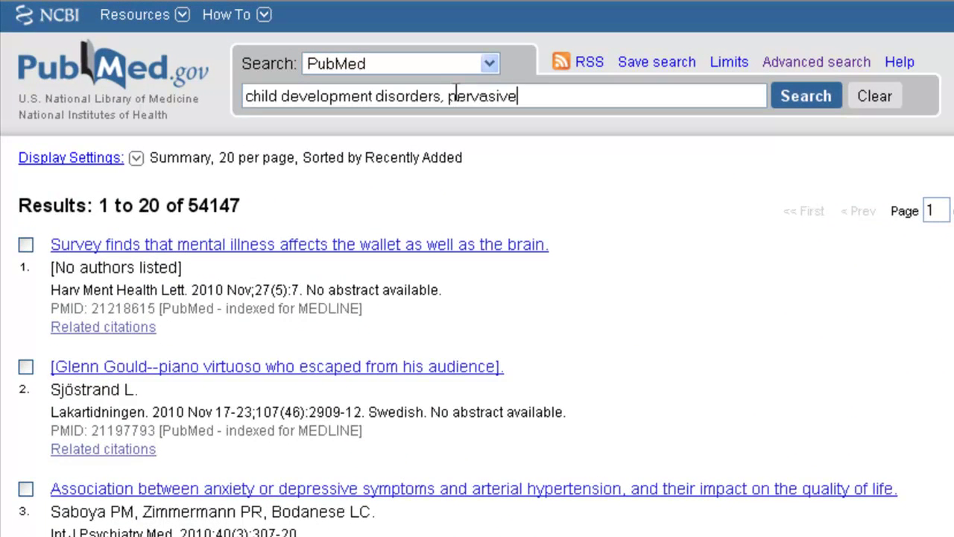
left_click(488, 64)
left_click_drag(492, 119, 489, 212)
left_click(398, 298)
left_click(793, 102)
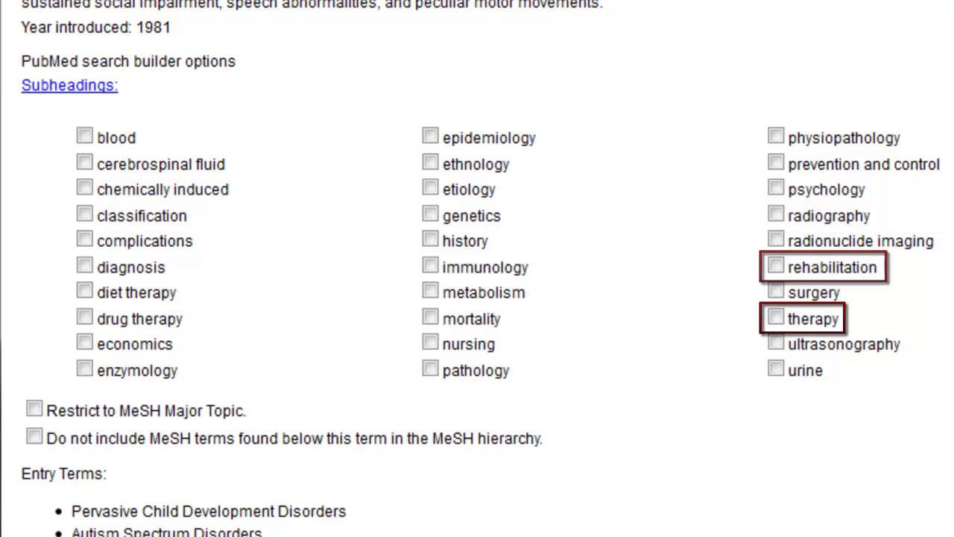
Tick the rehabilitation subheading and add the rehabilitation OR therapy query to the search builder.
left_click(775, 267)
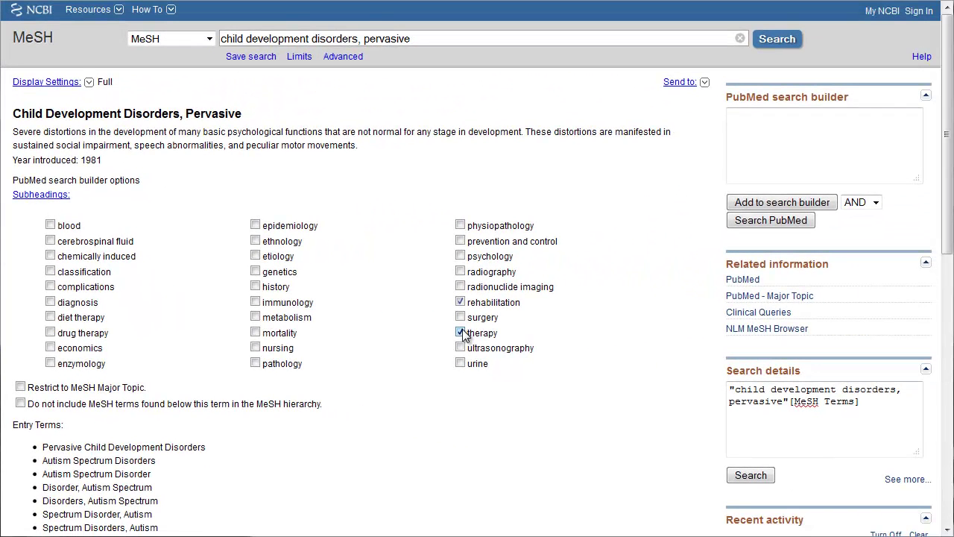
left_click(744, 203)
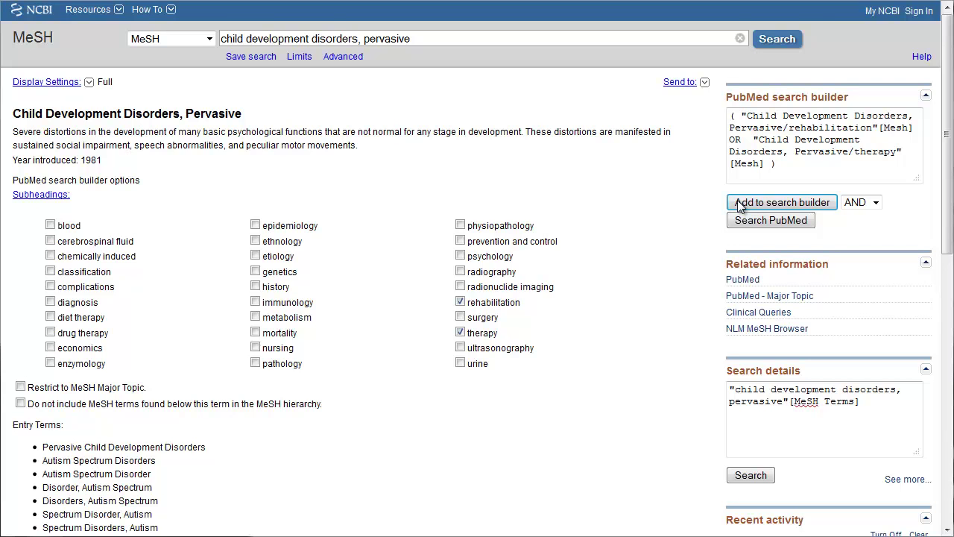
Return to the search builder and run the query in PubMed, returning 4022 results.
left_click_drag(949, 132, 949, 313)
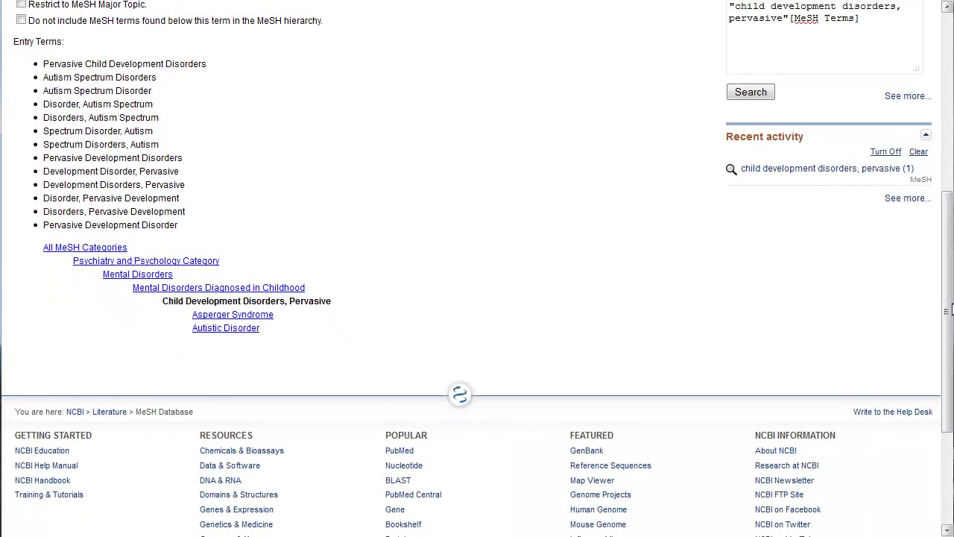
left_click_drag(951, 310, 941, 99)
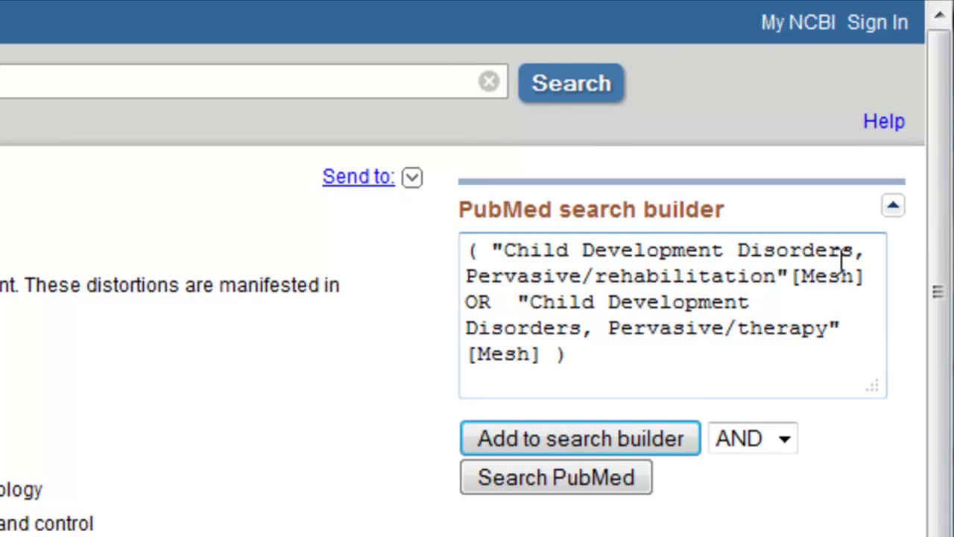
left_click(634, 480)
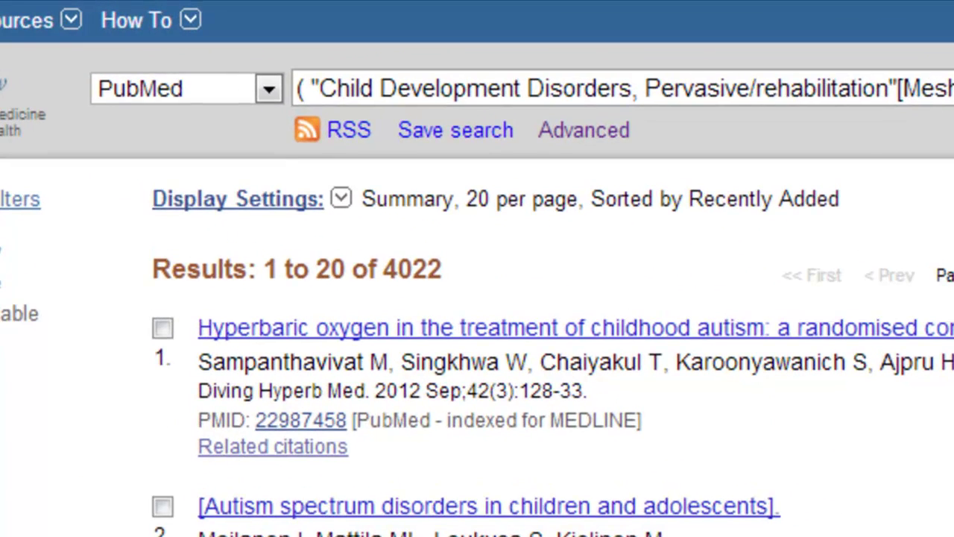
Open the Advanced Search page listing search history #1 through #9.
left_click(585, 132)
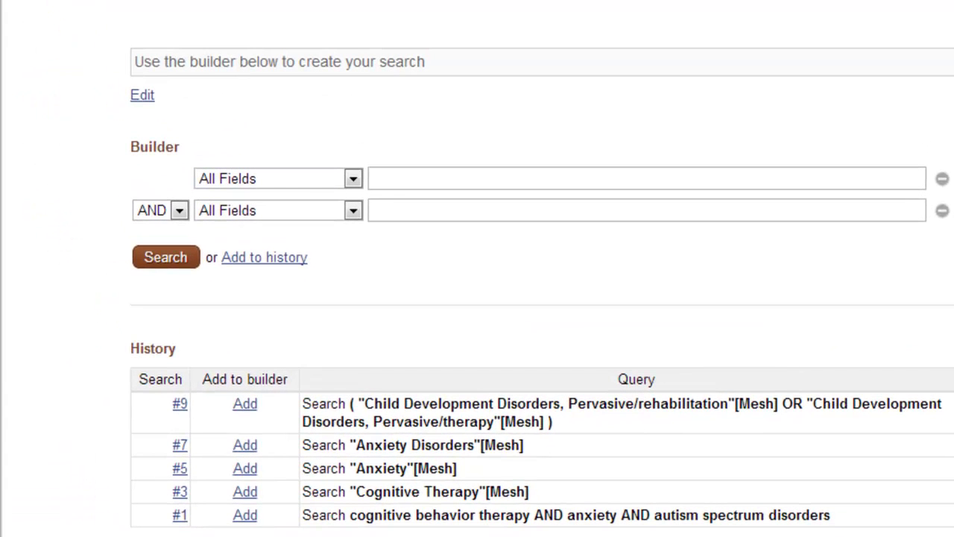
Build and run ((#3) AND #5) AND #9 from history, returning 5 articles led by an autism CBT pilot.
left_click(181, 493)
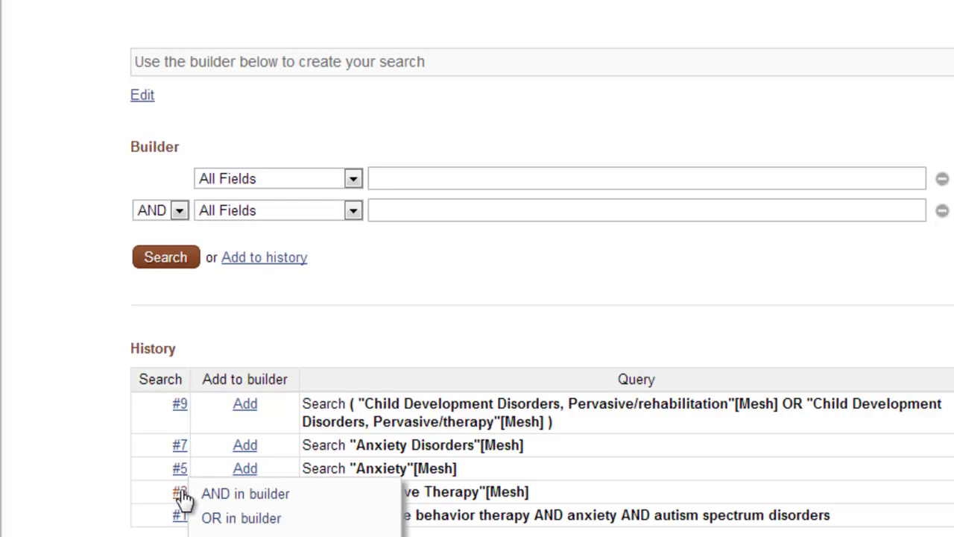
left_click(207, 495)
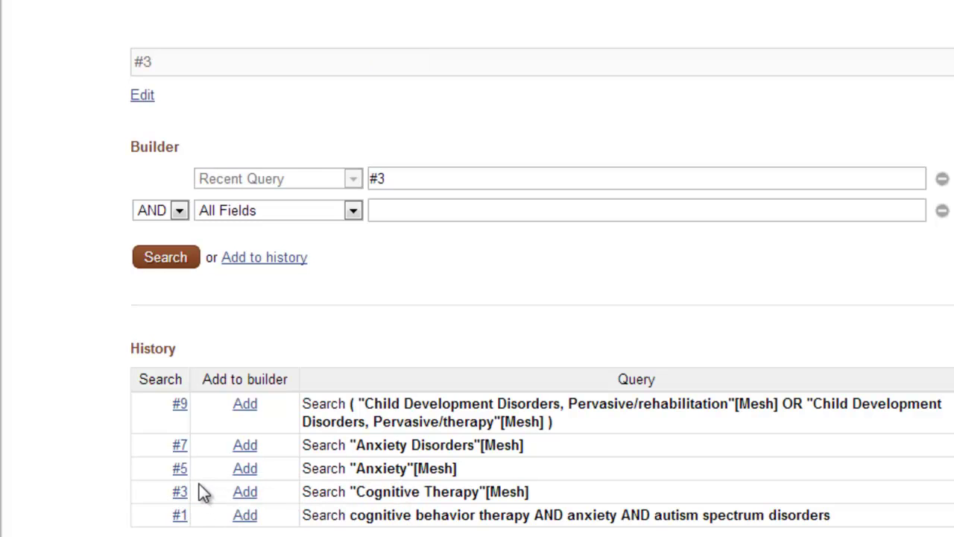
left_click(186, 477)
left_click(197, 494)
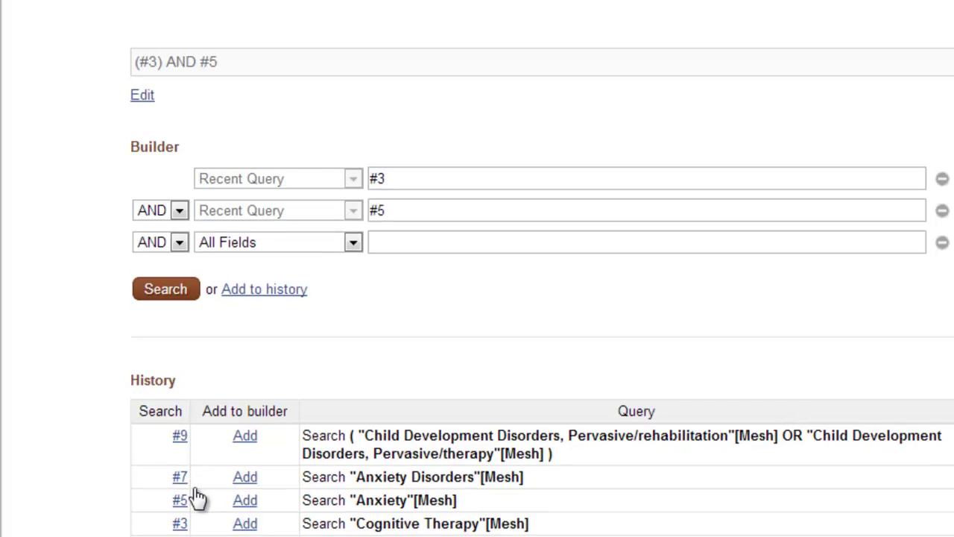
left_click(181, 441)
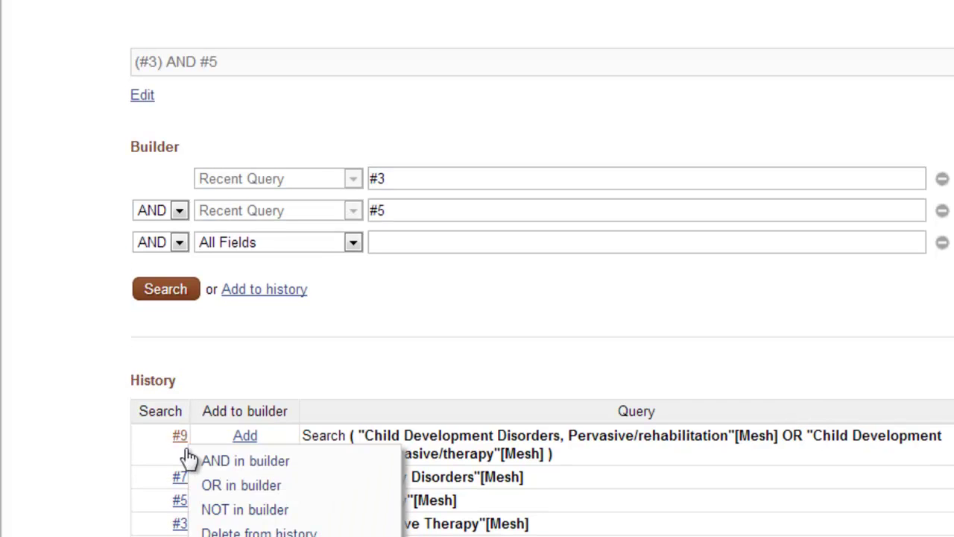
left_click(199, 466)
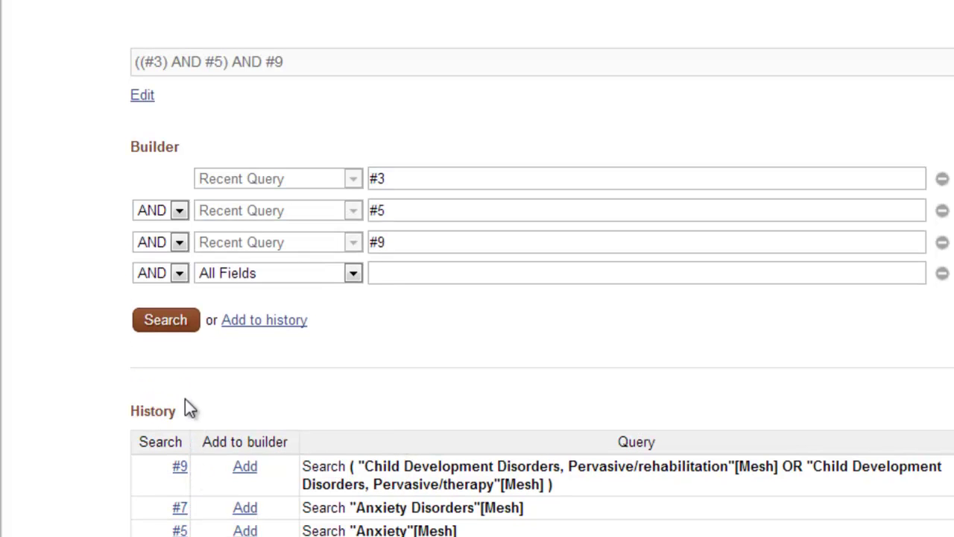
left_click(172, 327)
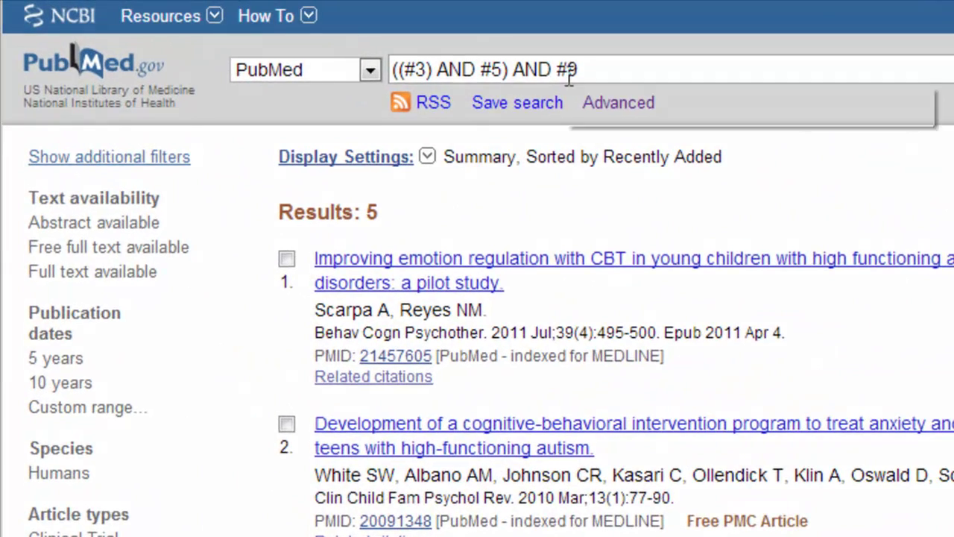
Go back to the Advanced Search Builder, now showing search #10 with 5 items.
left_click(589, 103)
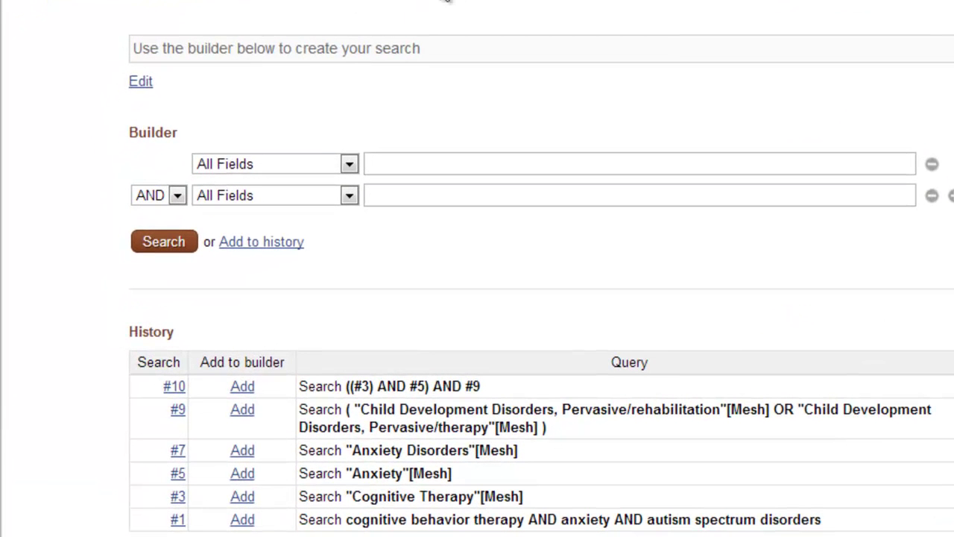
Build and run ((#3) AND #7) AND #9, using Anxiety Disorders instead of Anxiety.
left_click(179, 497)
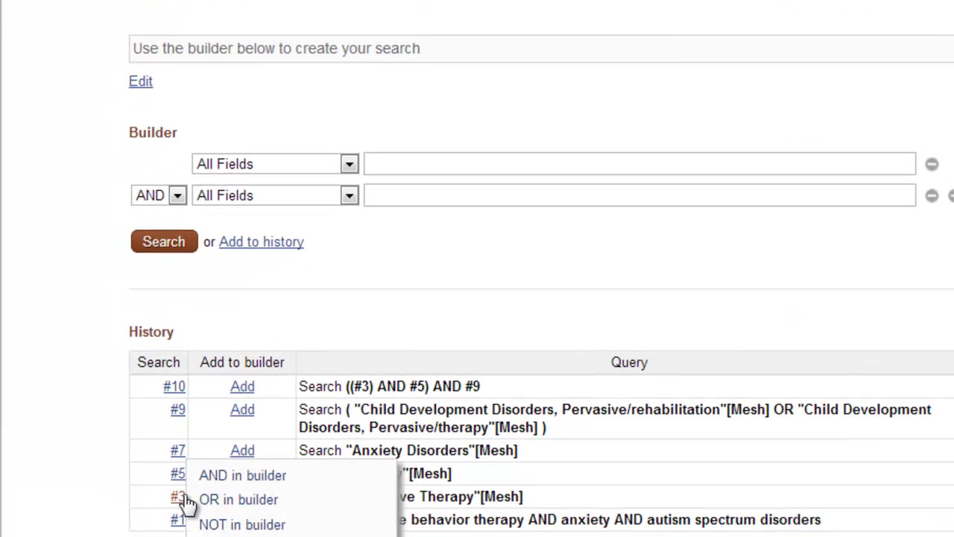
left_click(214, 477)
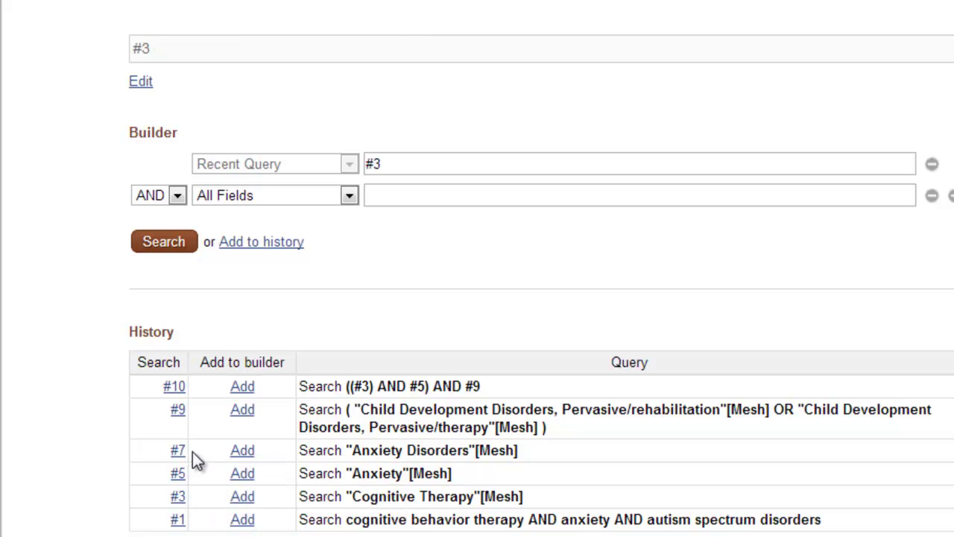
left_click(179, 450)
left_click(196, 477)
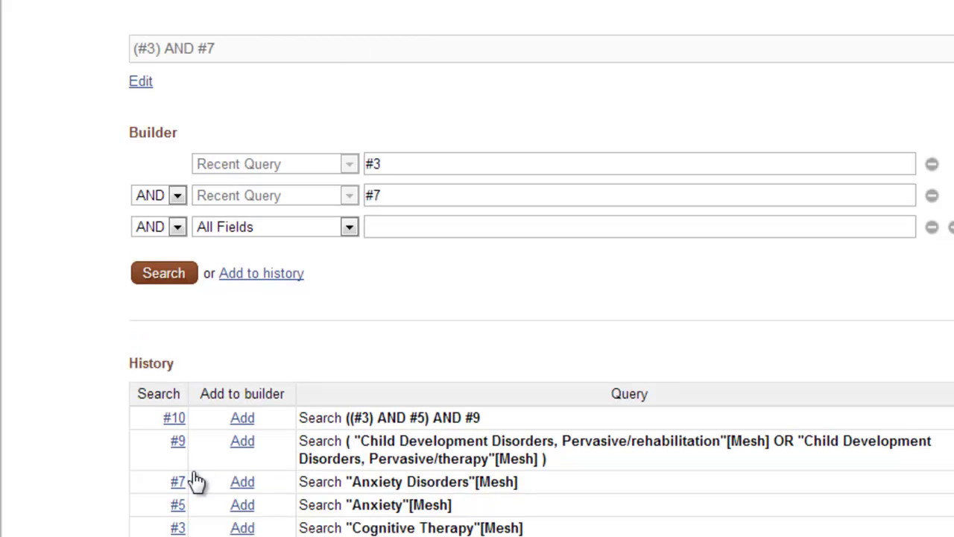
left_click(181, 445)
left_click(207, 471)
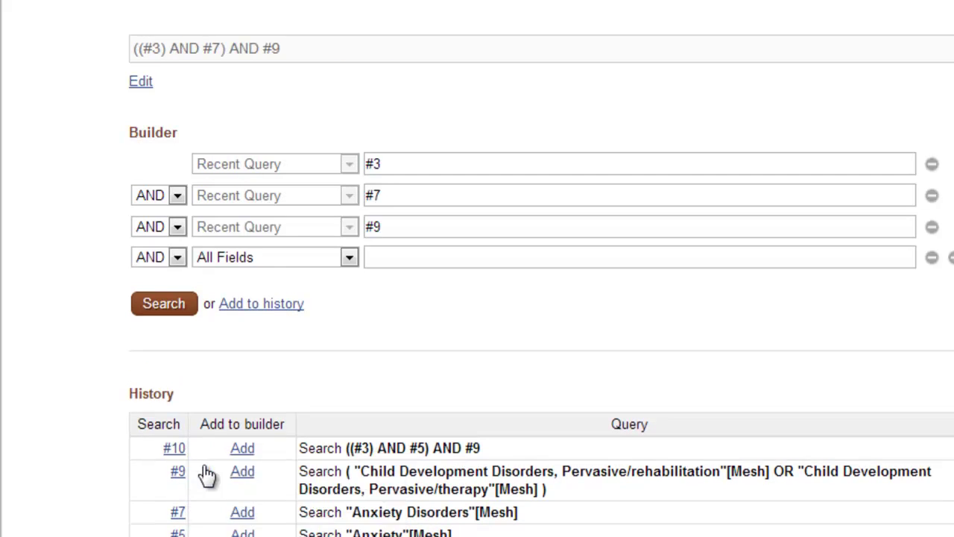
left_click(183, 304)
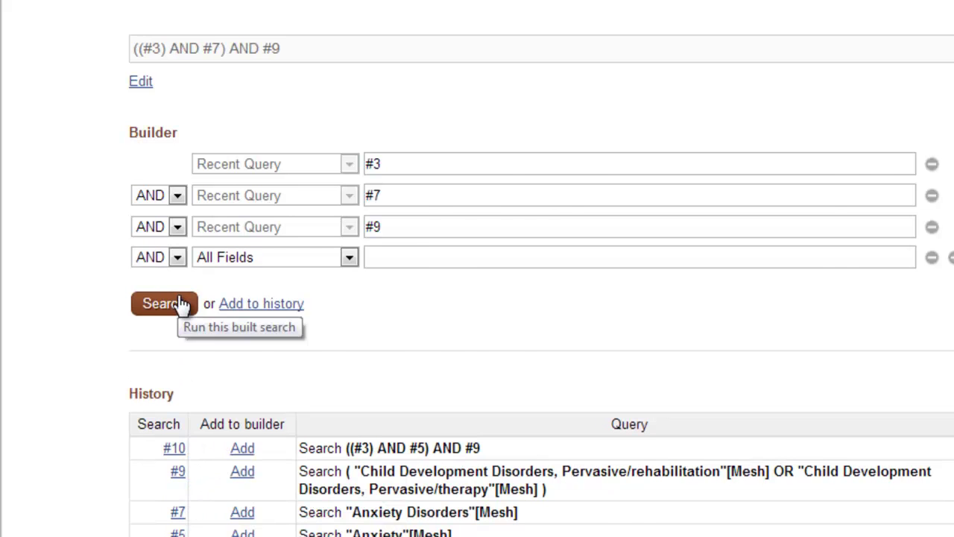